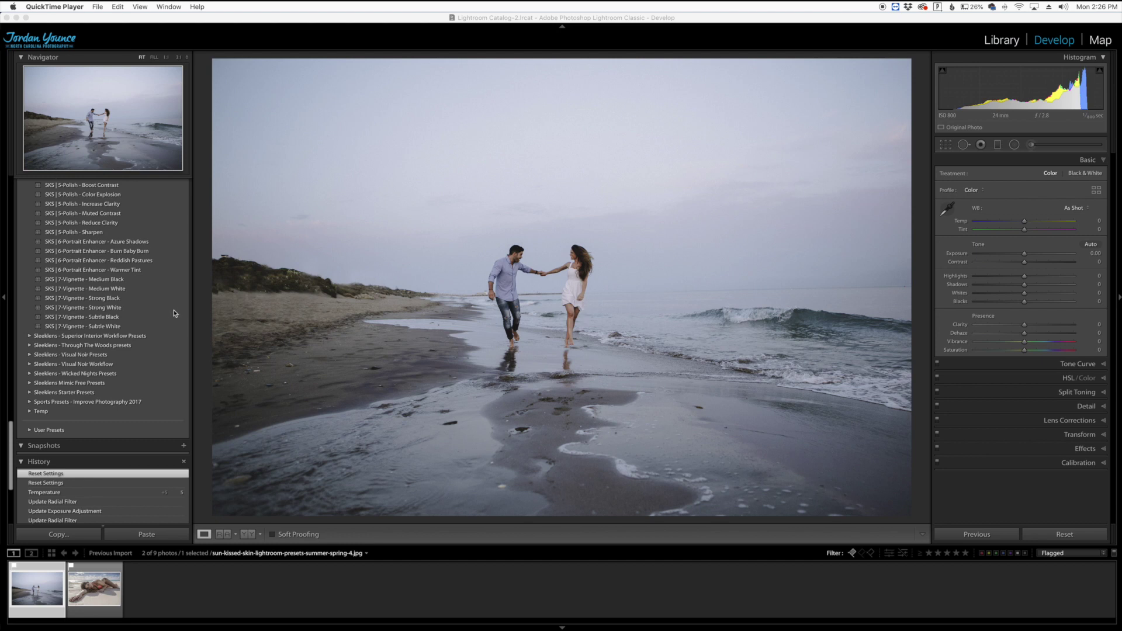
Apply the Sleeklens 'SKS | 0-All In One - Sunburst' preset to the beach couple photo.
scroll(155, 312, up, 6)
scroll(155, 312, up, 1)
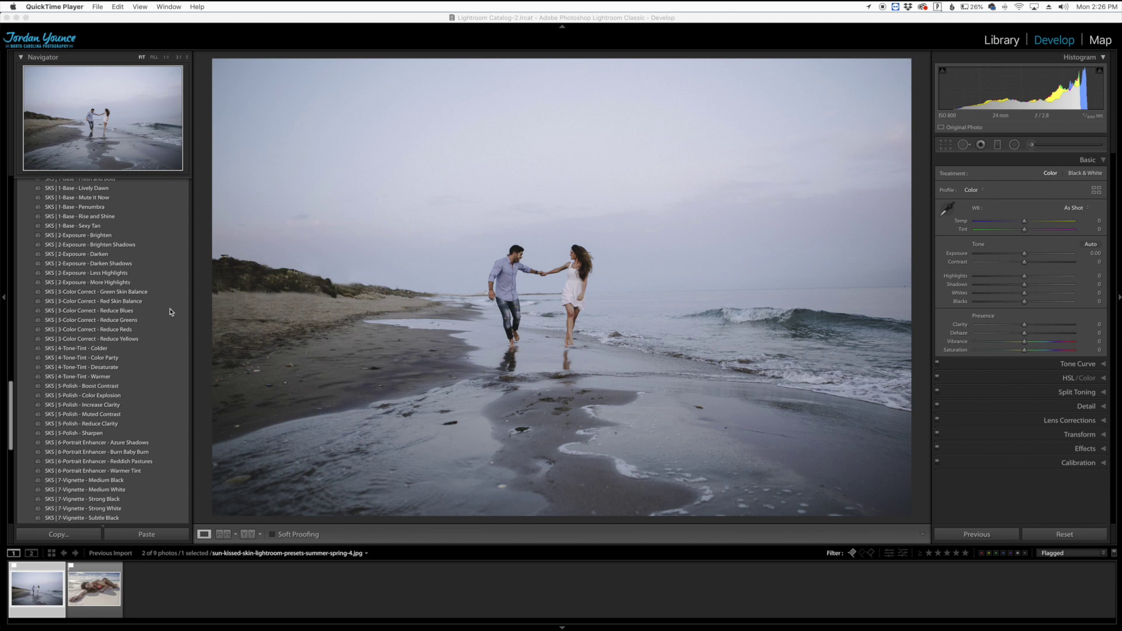
scroll(170, 310, up, 10)
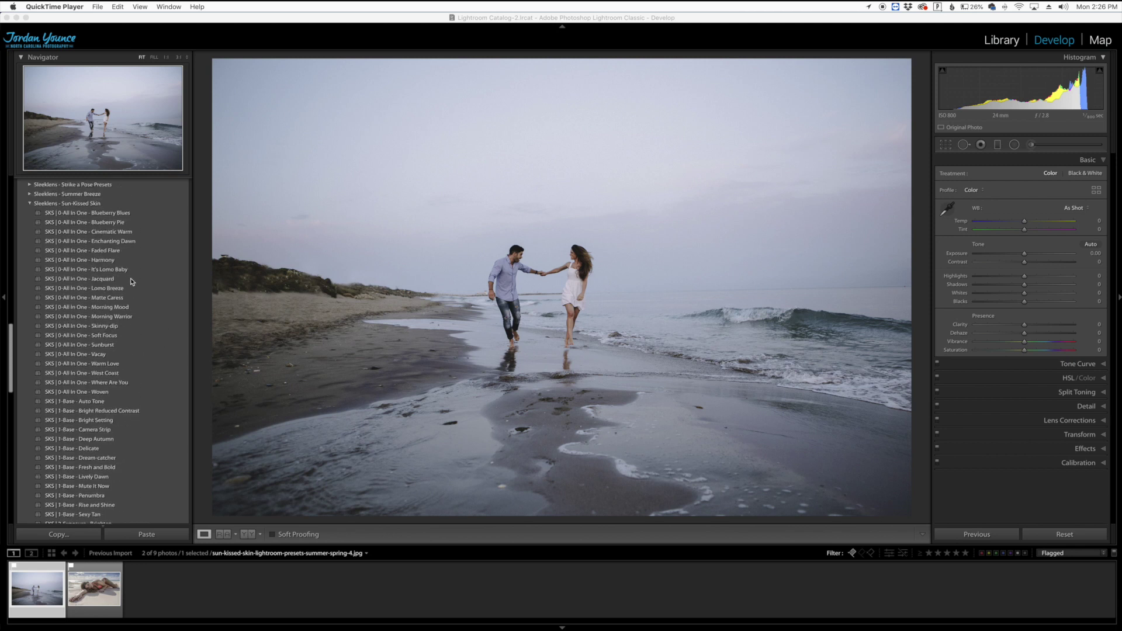
click(93, 347)
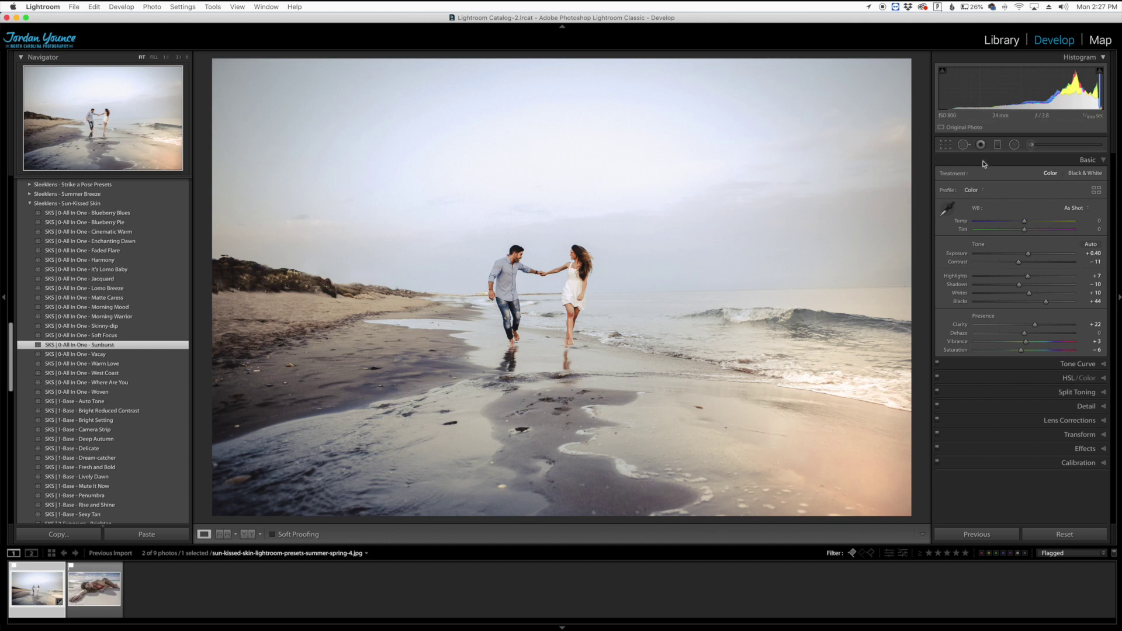
click(1014, 144)
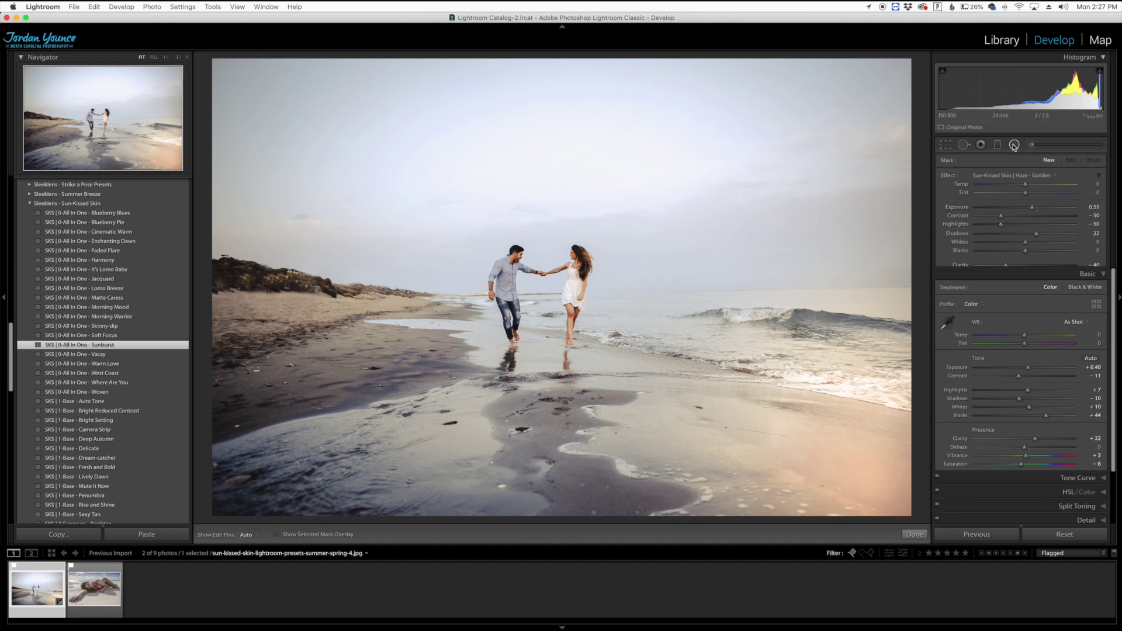
Move the radial sunlight glow onto the upper-right sky, set its exposure to 1.98, and warm Temp slightly.
click(873, 490)
drag(873, 490, 864, 199)
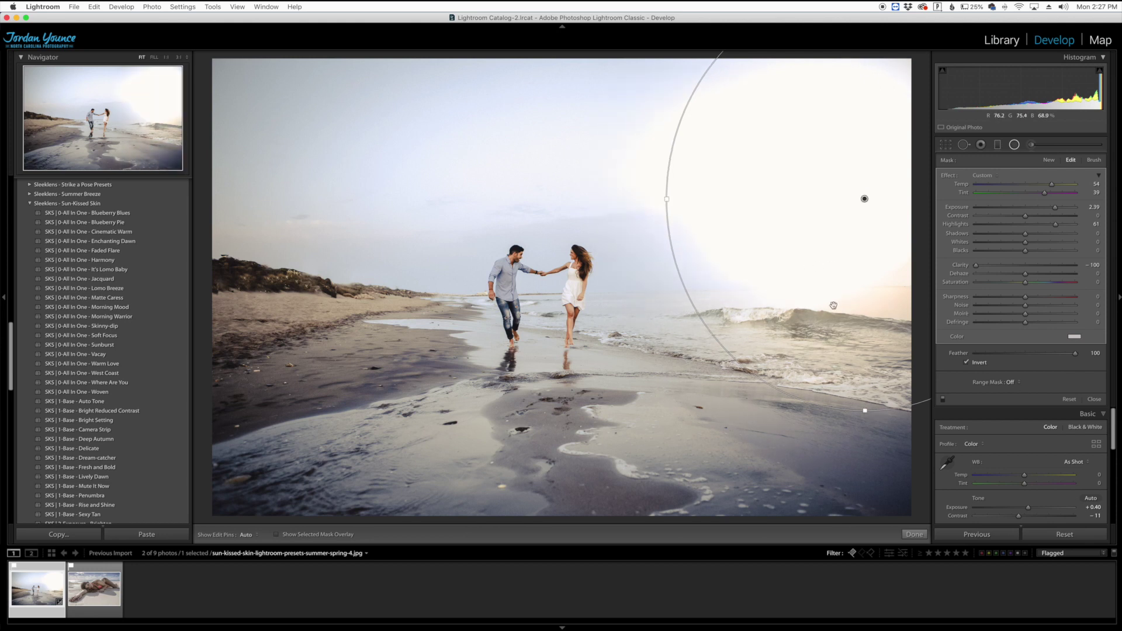
drag(1055, 209, 1050, 210)
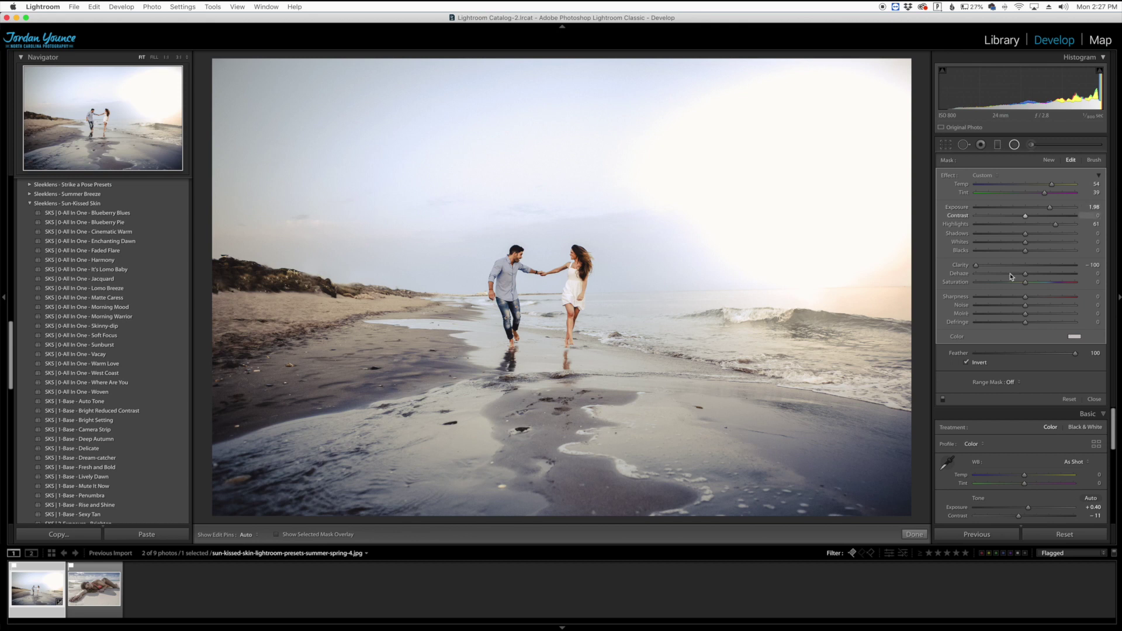
click(915, 535)
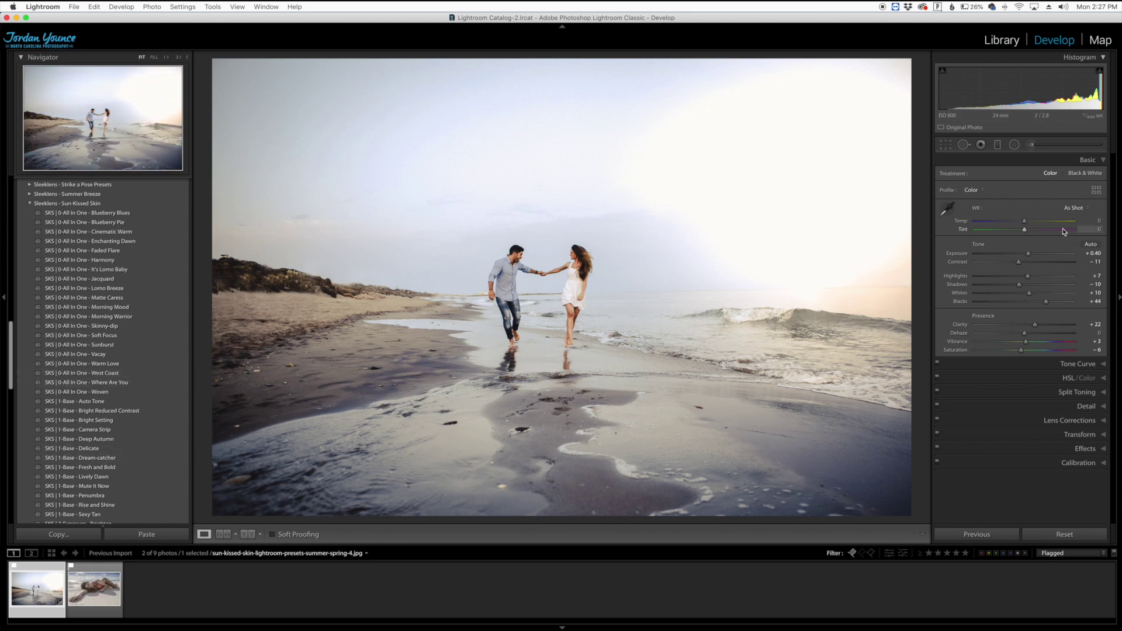
drag(1024, 222, 1027, 222)
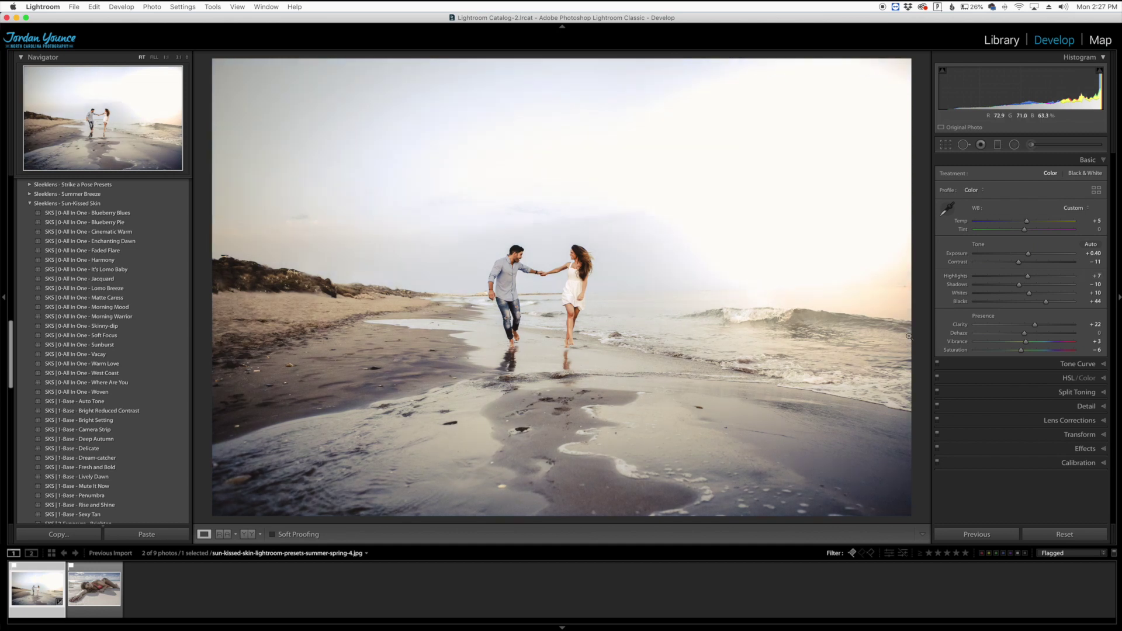
Show the couple photo in side-by-side Before & After view.
click(248, 534)
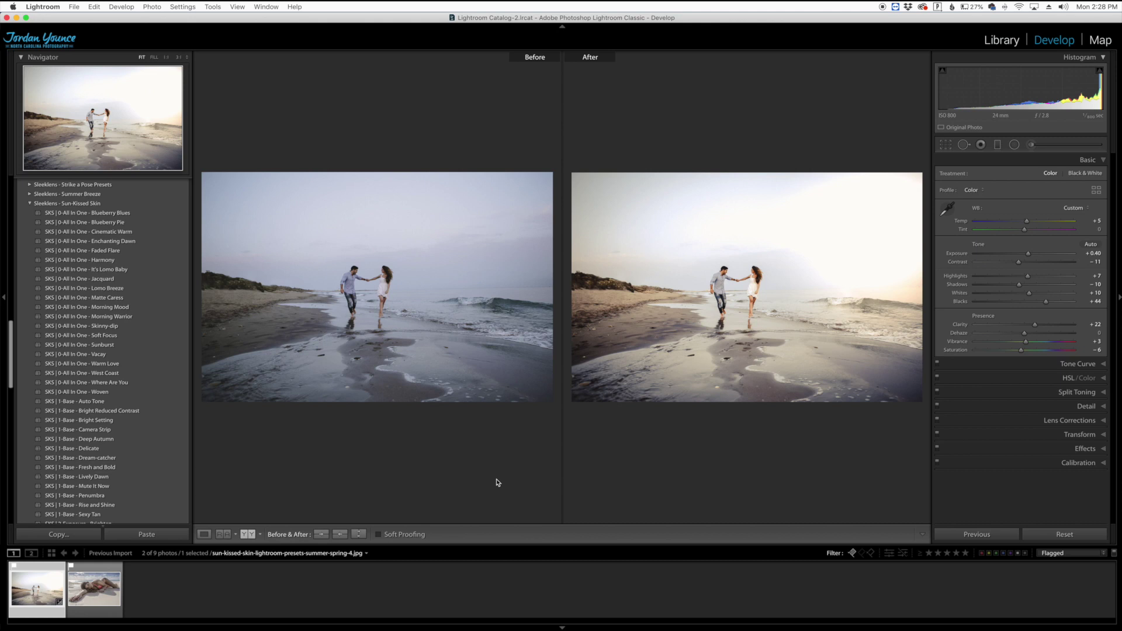
Open the woman-on-sand portrait in Loupe view and apply 'SKS | 0-All In One - Harmony'.
click(94, 587)
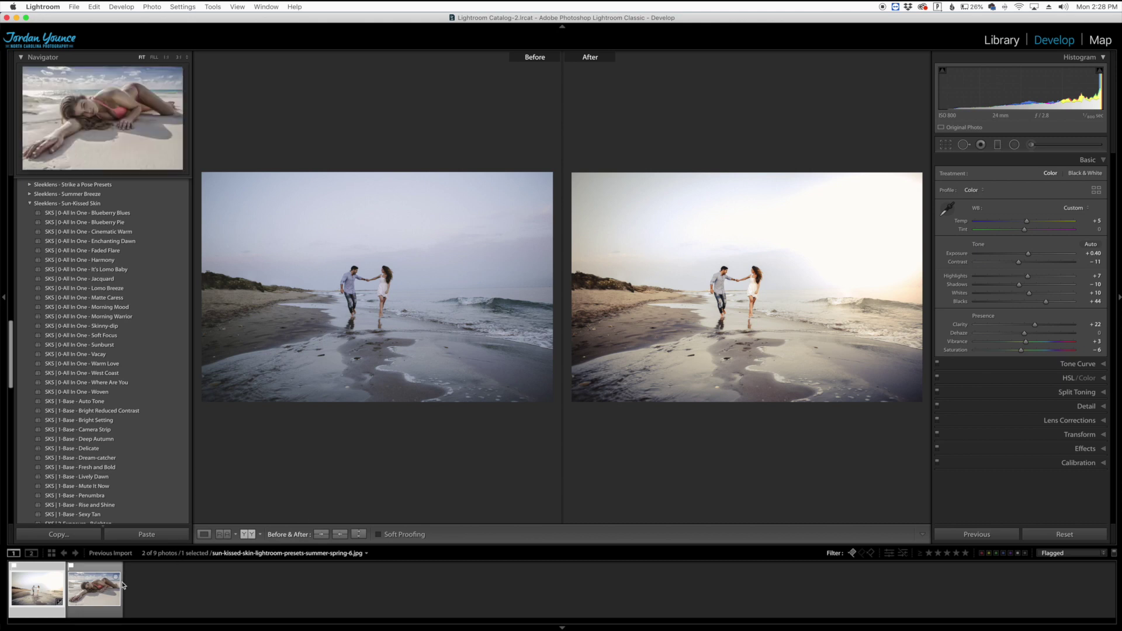
click(205, 534)
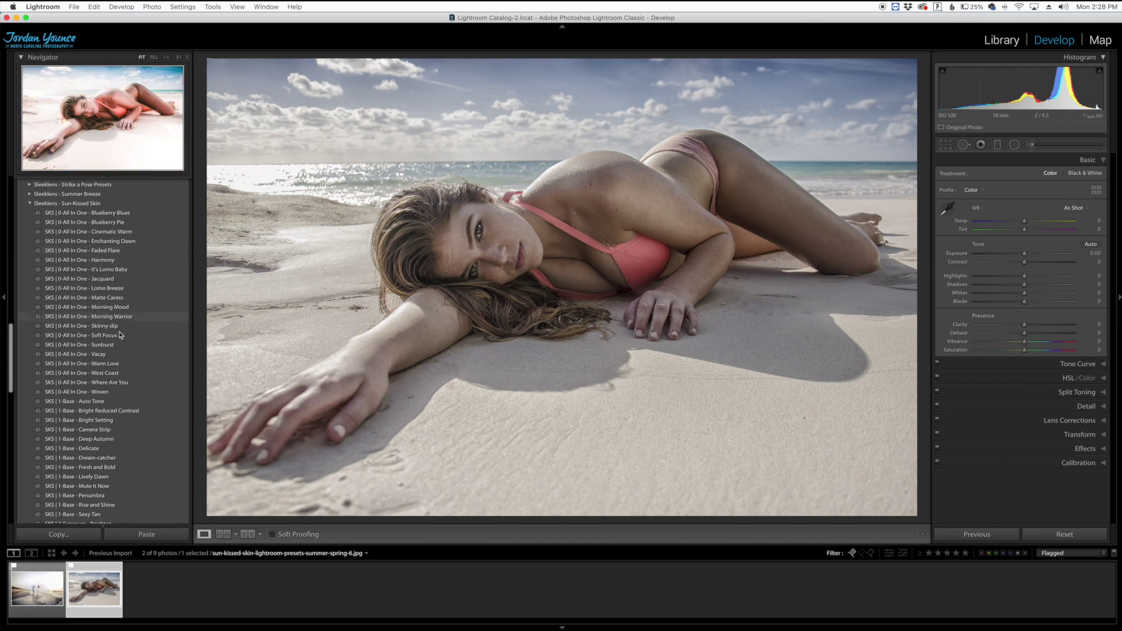
click(111, 261)
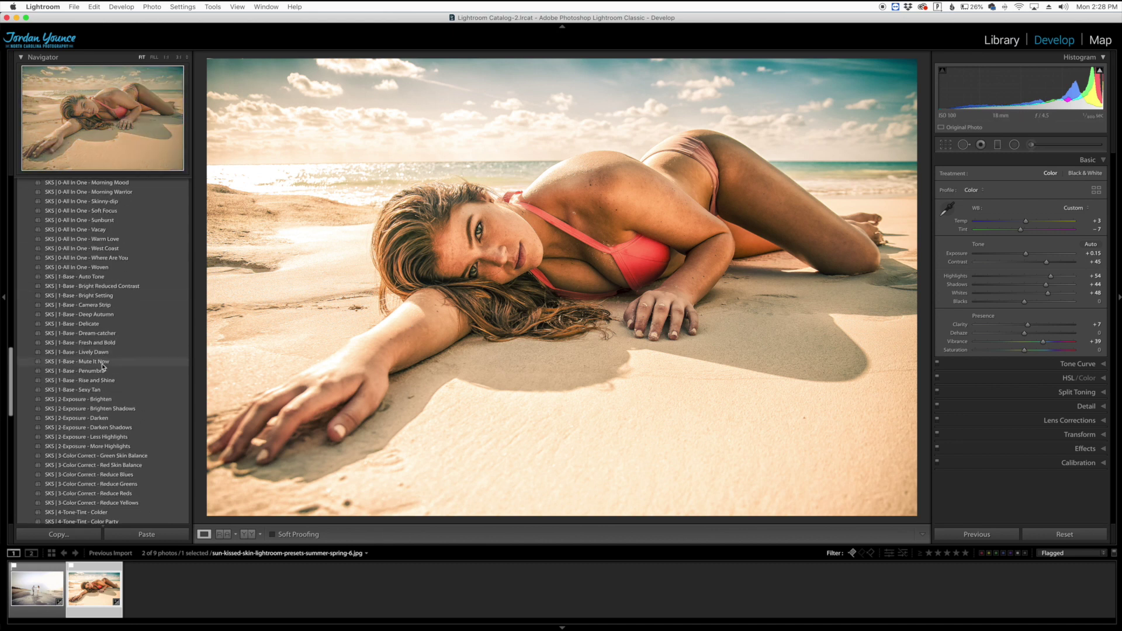
Add the 'SKS | 4-Tone-Tint - Warmer' preset to the portrait.
scroll(99, 409, down, 6)
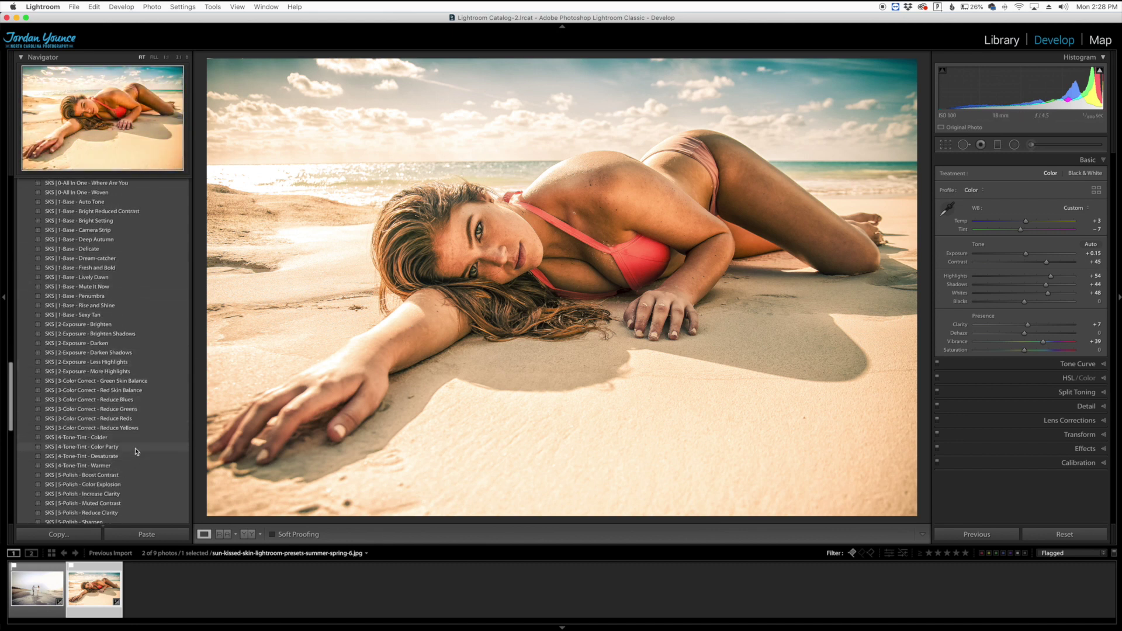
click(89, 465)
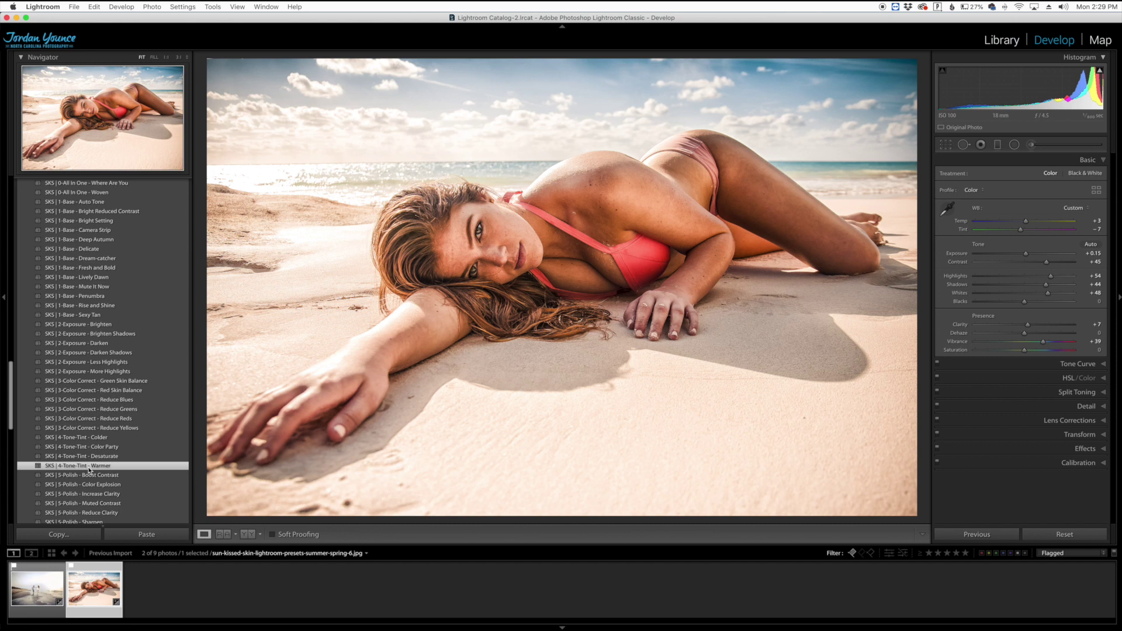
scroll(96, 467, down, 2)
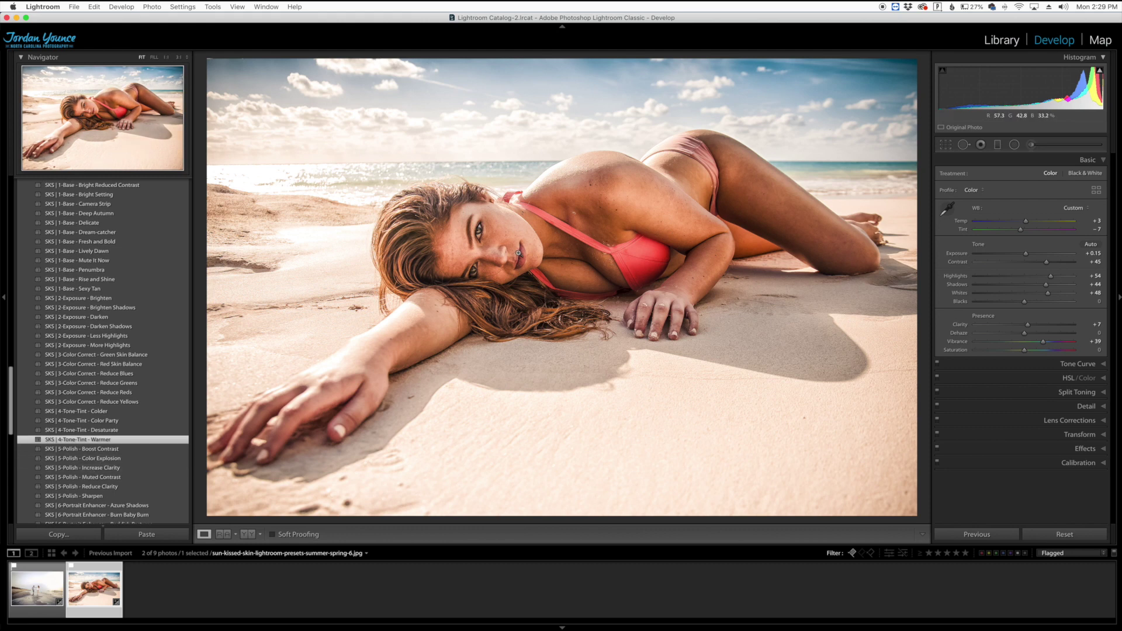
Zoom to 3:1 to inspect the face and hair, then fit the photo back in view.
click(570, 249)
drag(570, 249, 611, 296)
drag(476, 295, 631, 357)
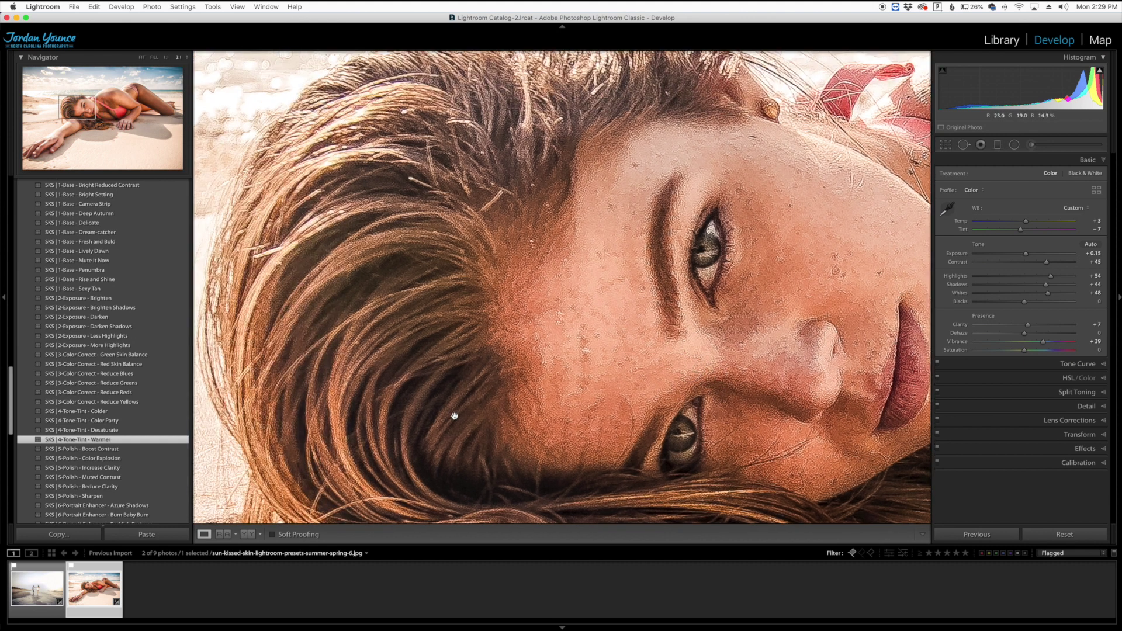
click(374, 357)
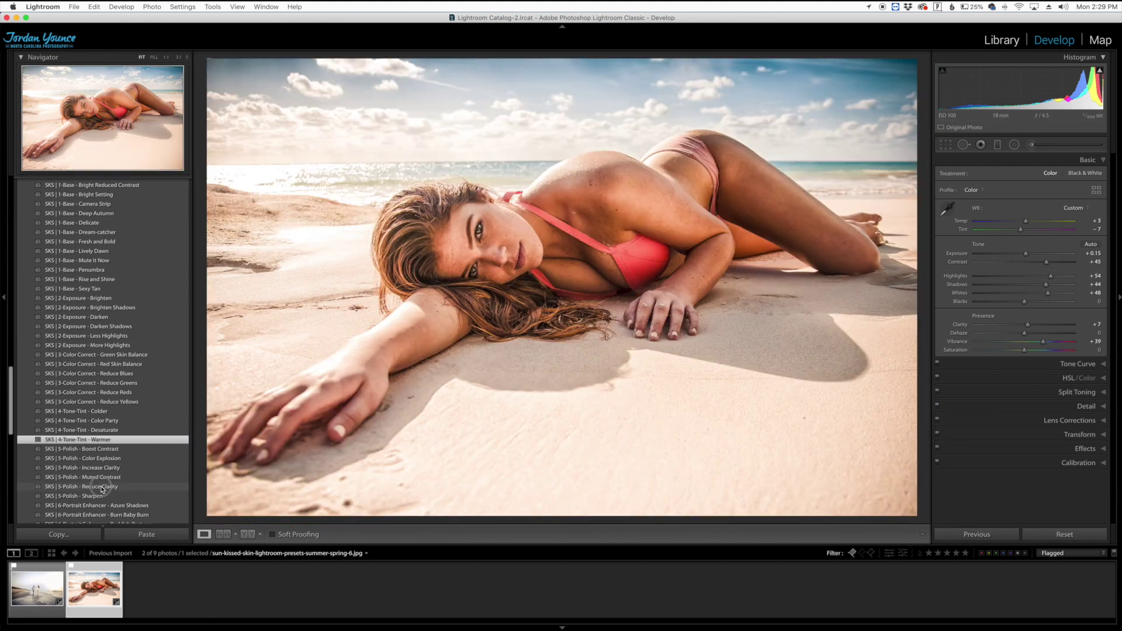
Apply 'SKS | 5-Polish - Reduce Clarity' to the portrait, then raise Clarity slightly.
click(103, 488)
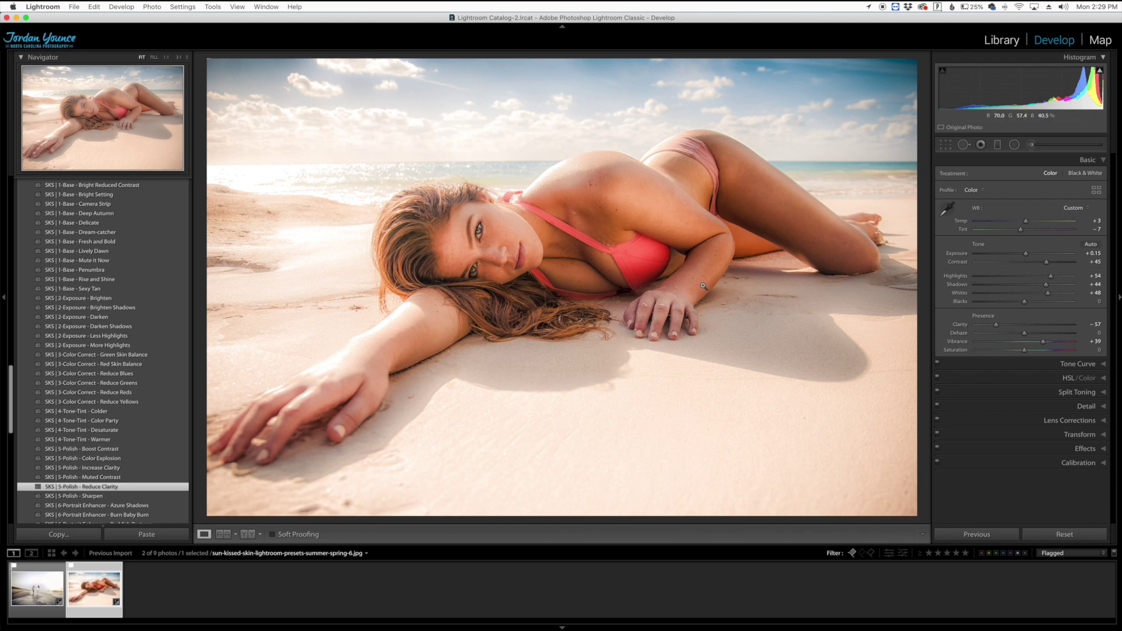
drag(995, 325, 1006, 325)
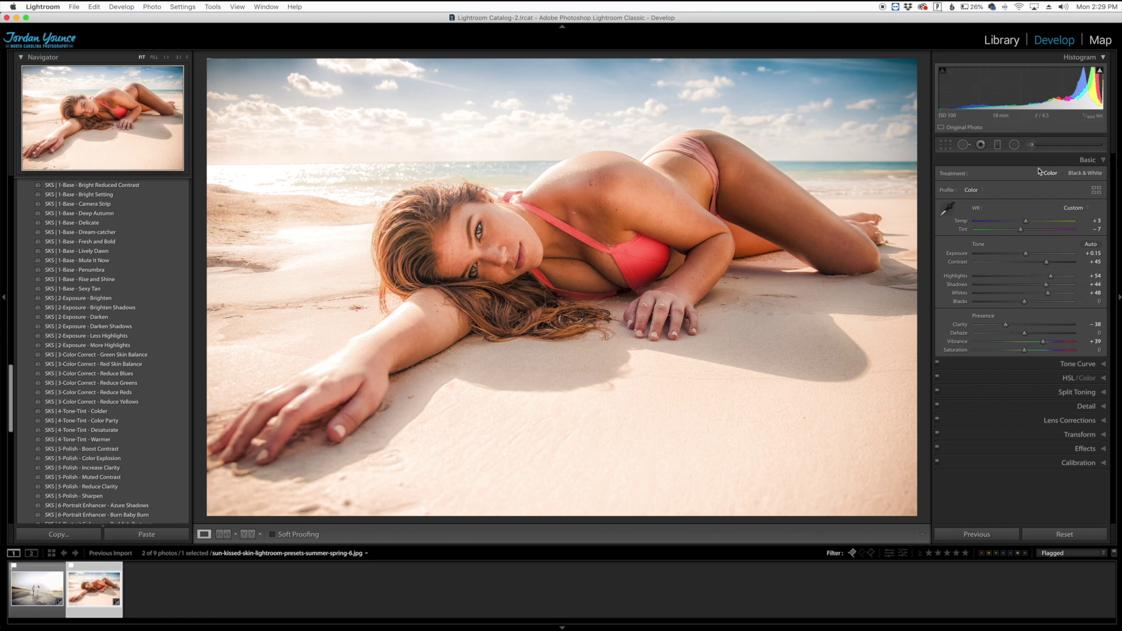
Paint a Haze - Golden brush adjustment, try higher exposure, then undo back to 0.54.
click(1030, 144)
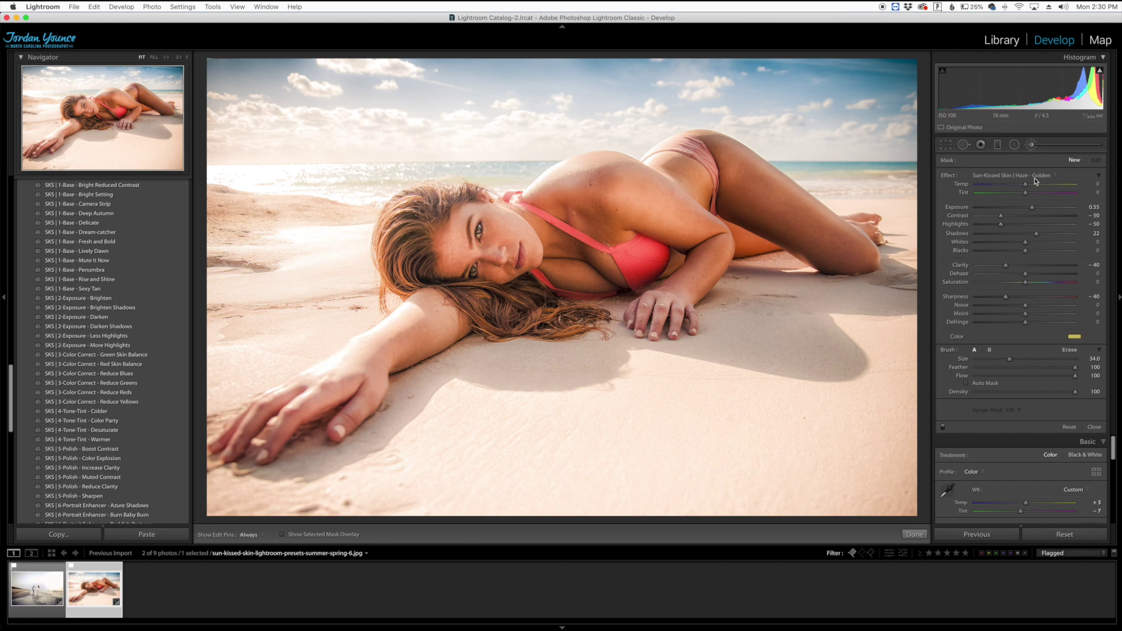
scroll(247, 105, down, 3)
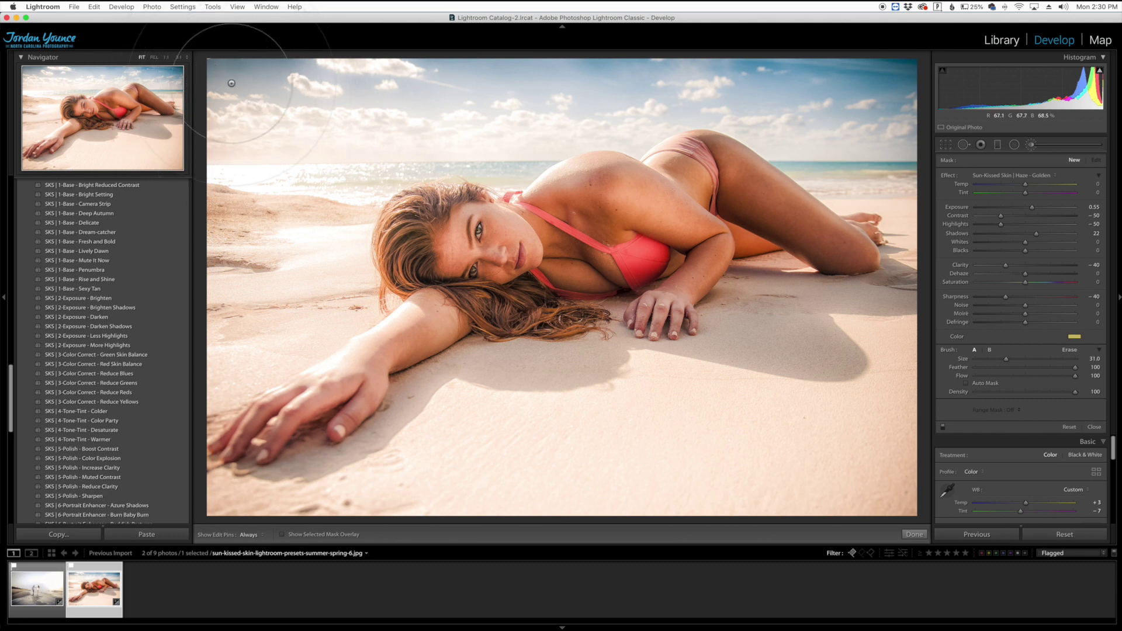
key(h)
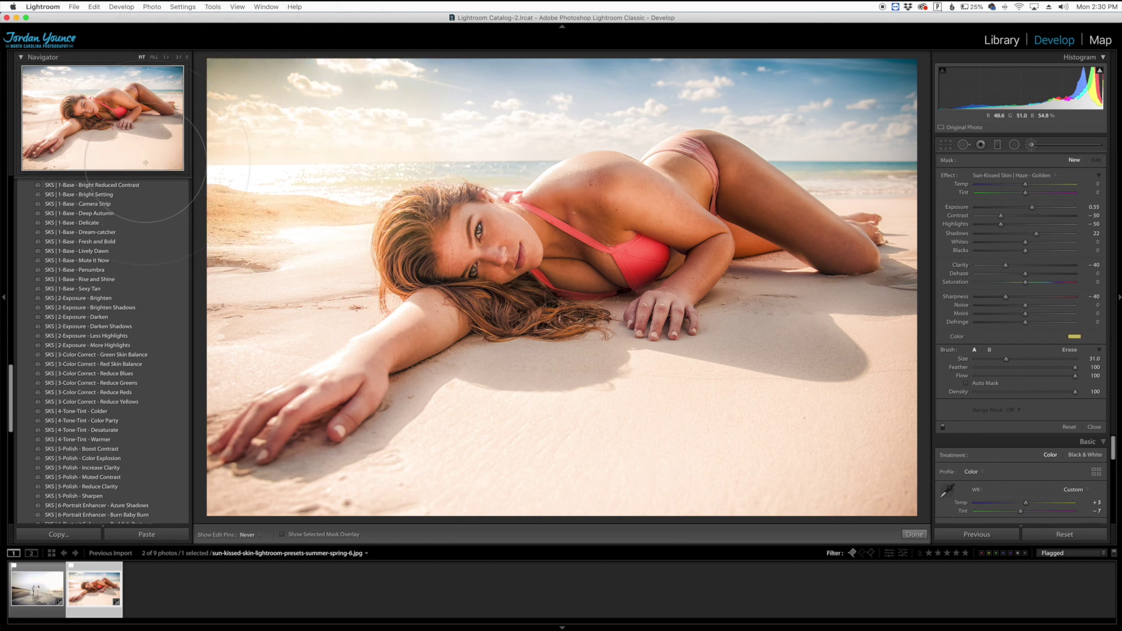
key(h)
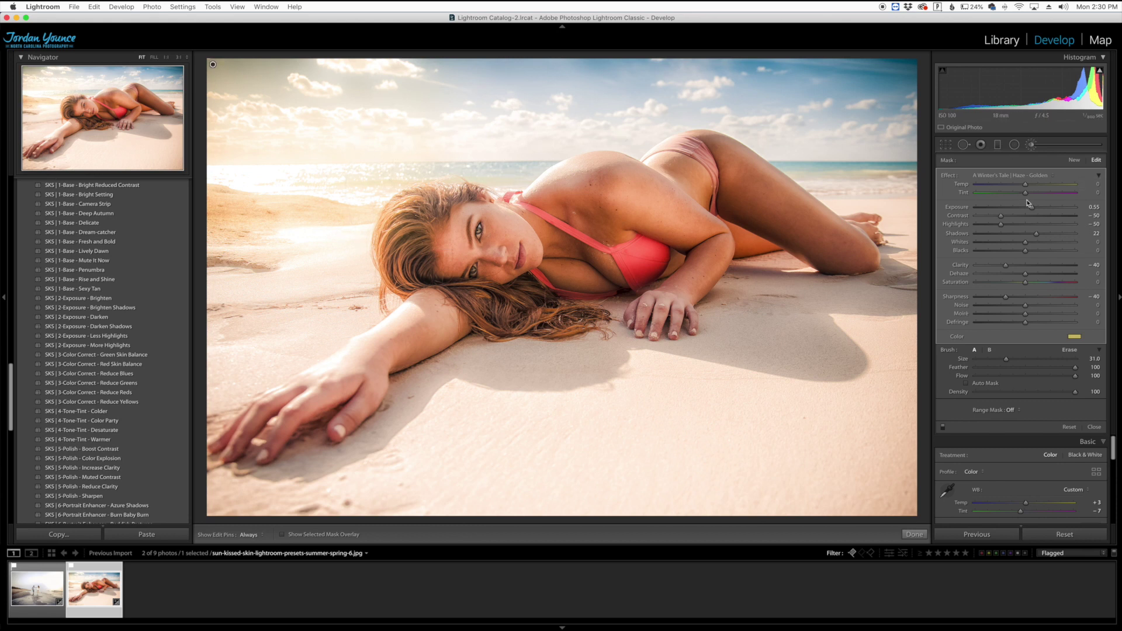
drag(1032, 208, 1036, 209)
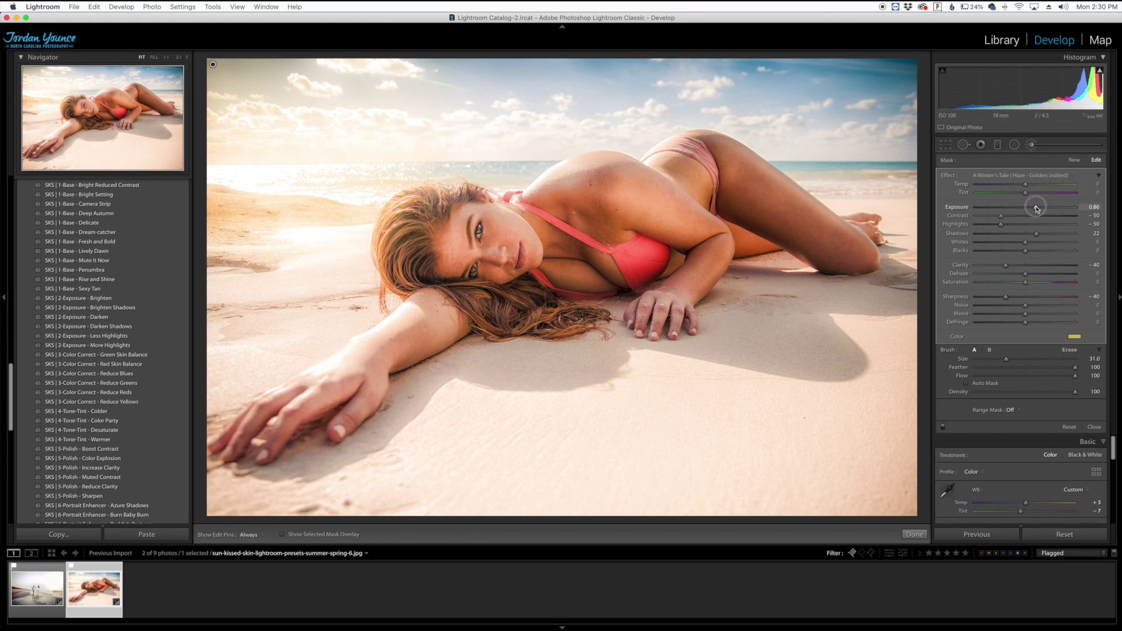
key(super+z)
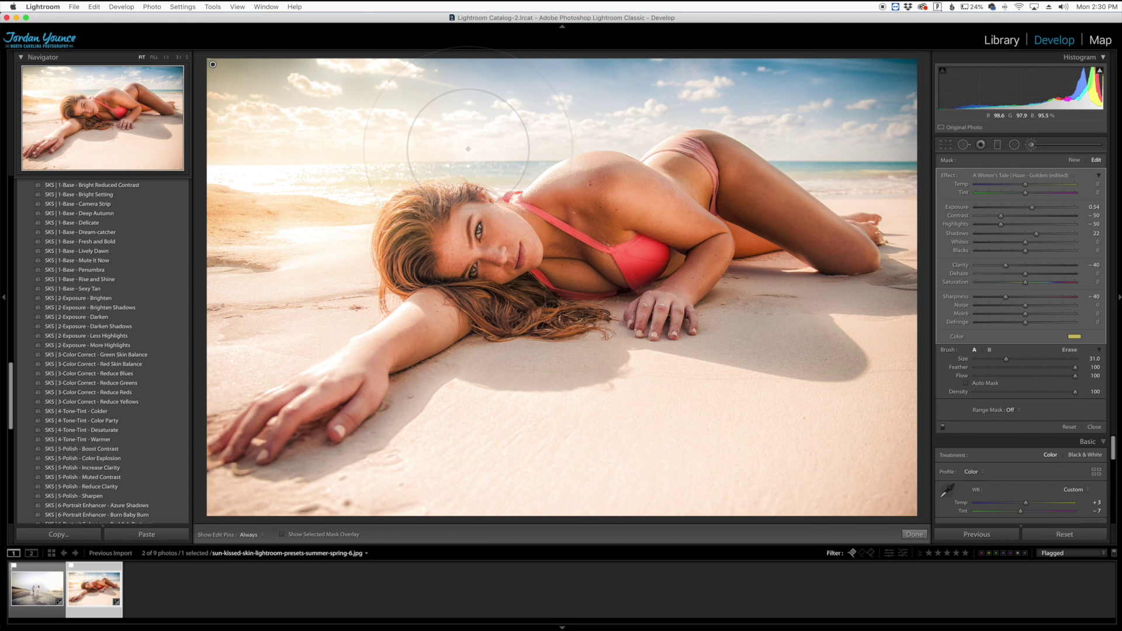
click(915, 534)
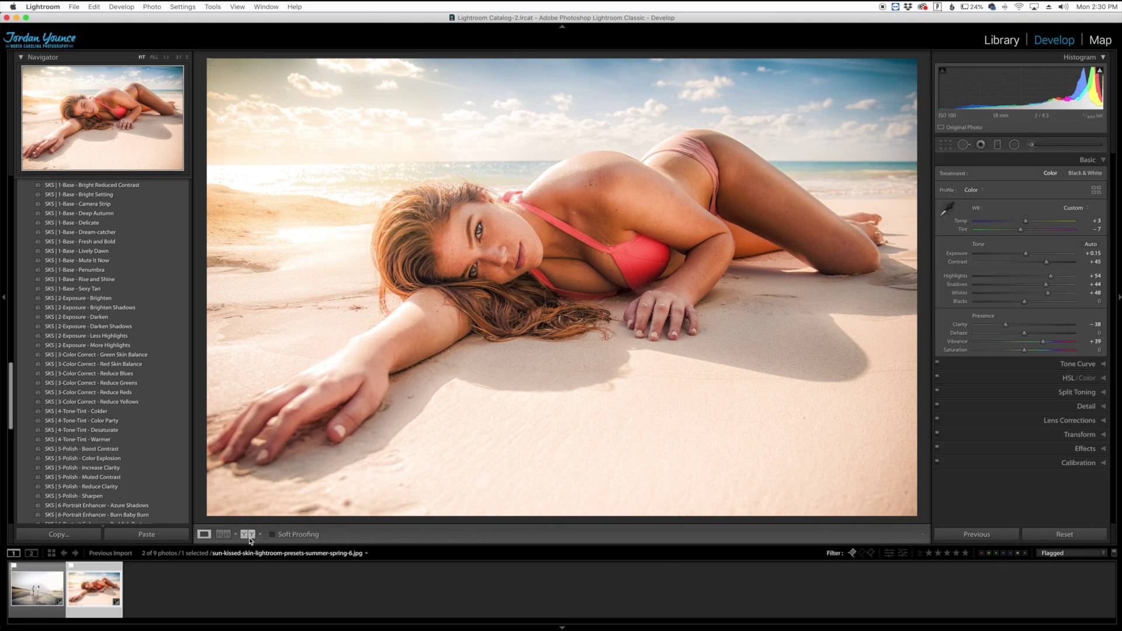
Show the finished woman-on-sand portrait in side-by-side Before & After view.
click(249, 536)
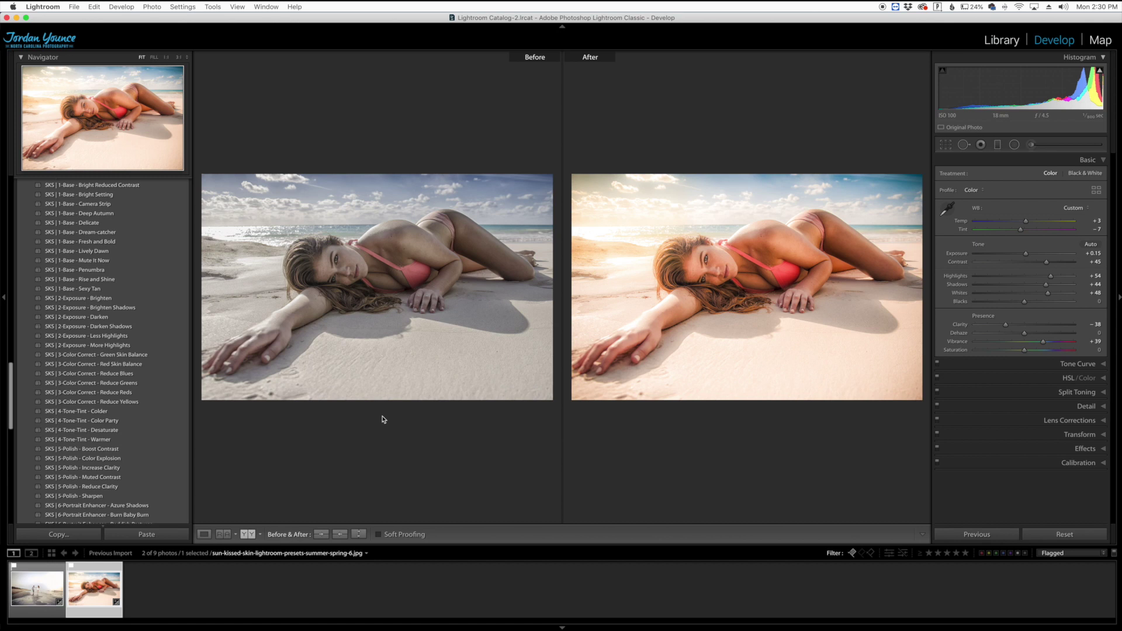